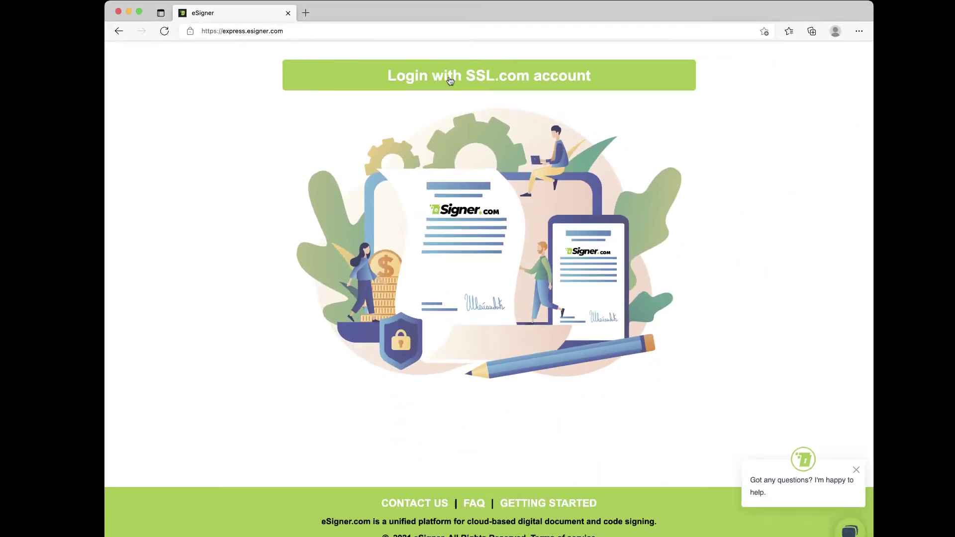
- Log in to eSigner Express with the SSL.com account username and password
{"action": "left_click", "coordinate": [450, 79]}
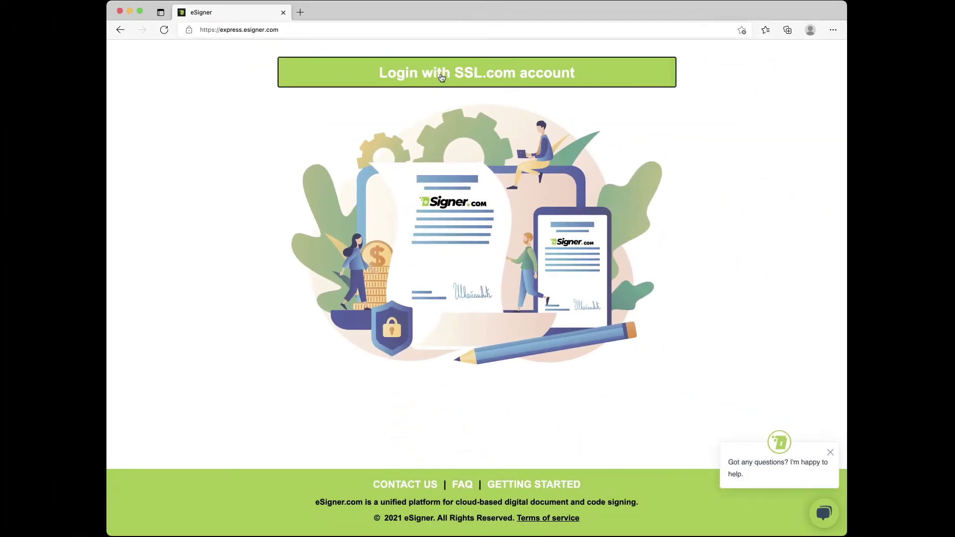
{"action": "left_click", "coordinate": [390, 273]}
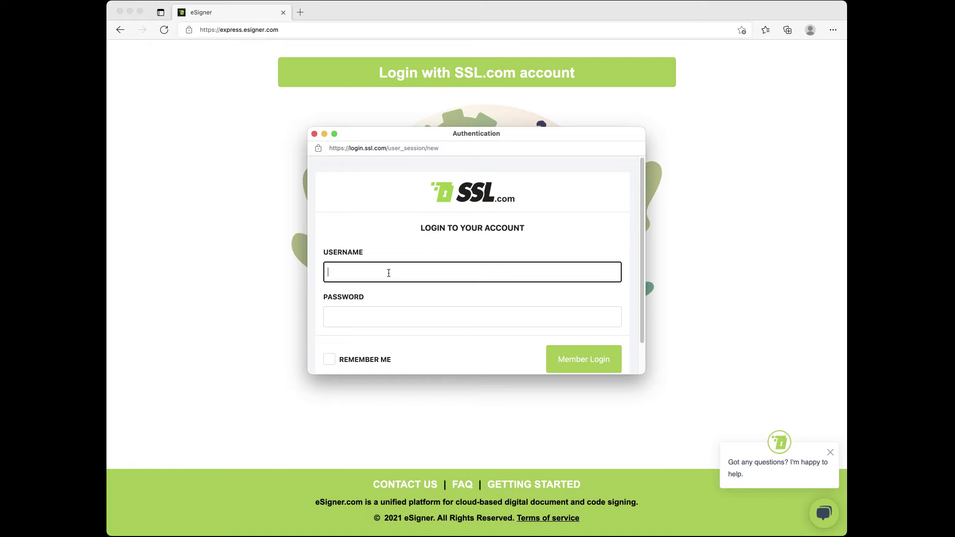
{"action": "type", "text": "user"}
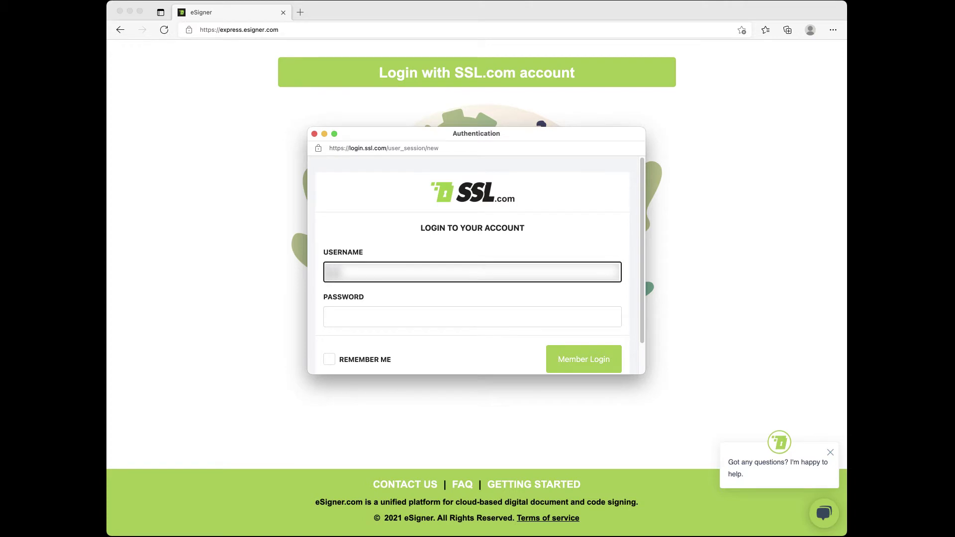
{"action": "type", "text": "name"}
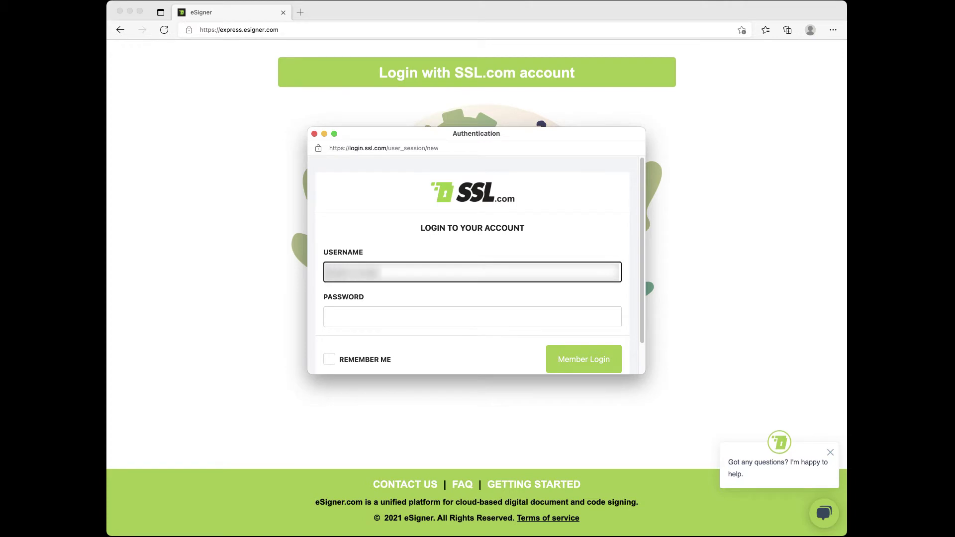
{"action": "type", "text": "@ssl"}
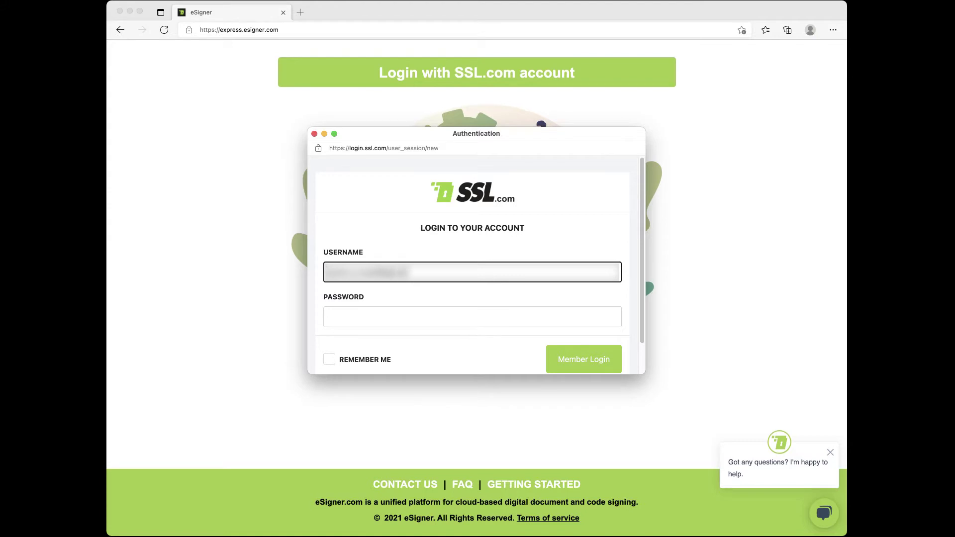
{"action": "type", "text": ".com"}
{"action": "key", "text": "Tab"}
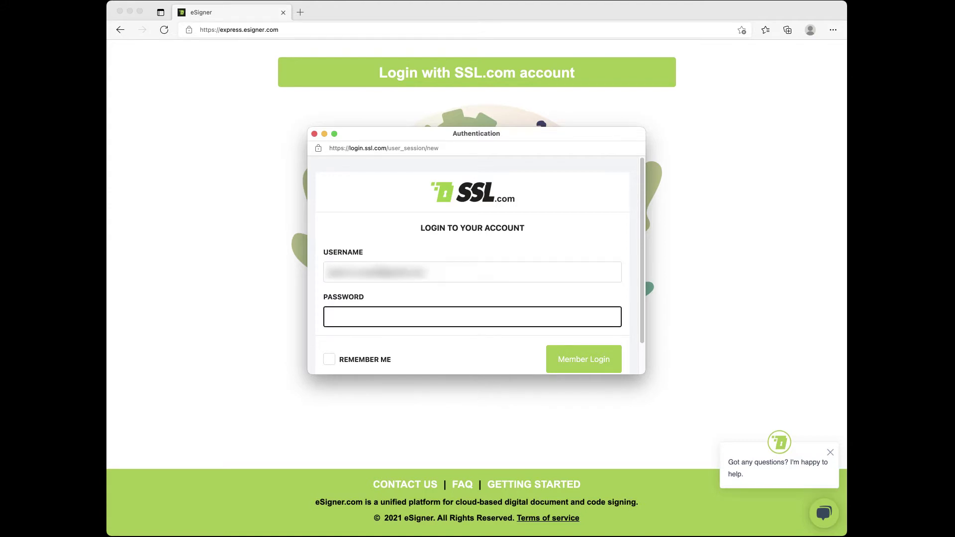
{"action": "left_click", "coordinate": [561, 359]}
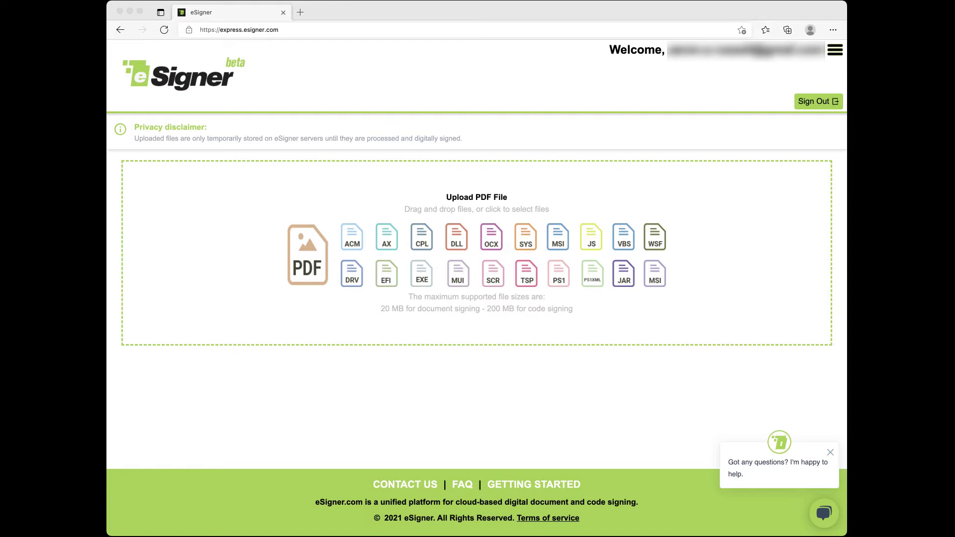
- Upload the two-page PDF, go to page 2, and open the Digital Signature options
{"action": "left_click_drag", "start_coordinate": [104, 335], "coordinate": [436, 265]}
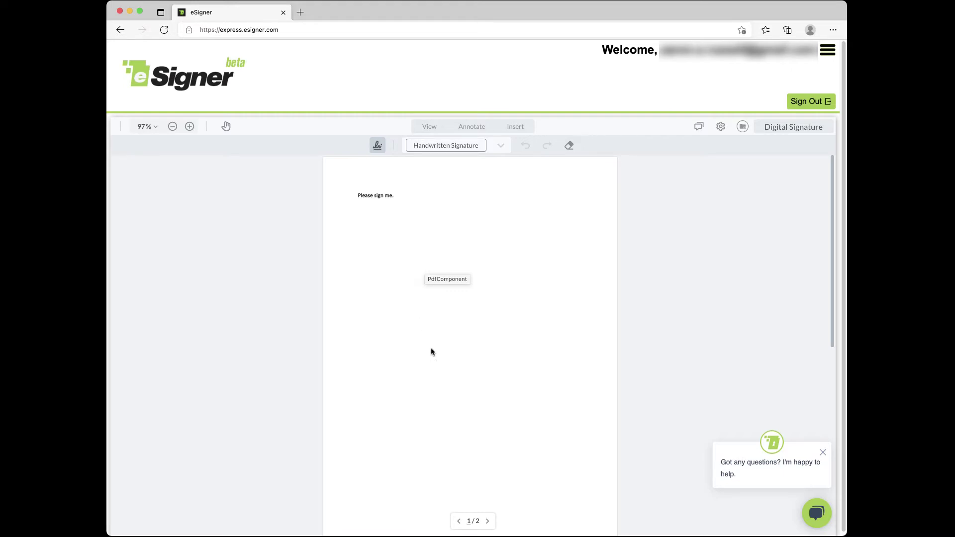
{"action": "left_click", "coordinate": [491, 522]}
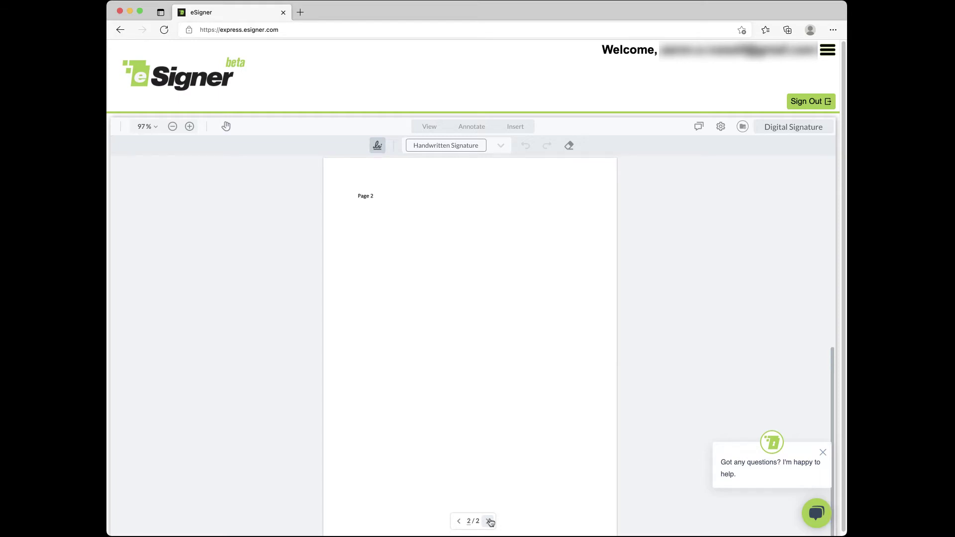
{"action": "left_click", "coordinate": [790, 129]}
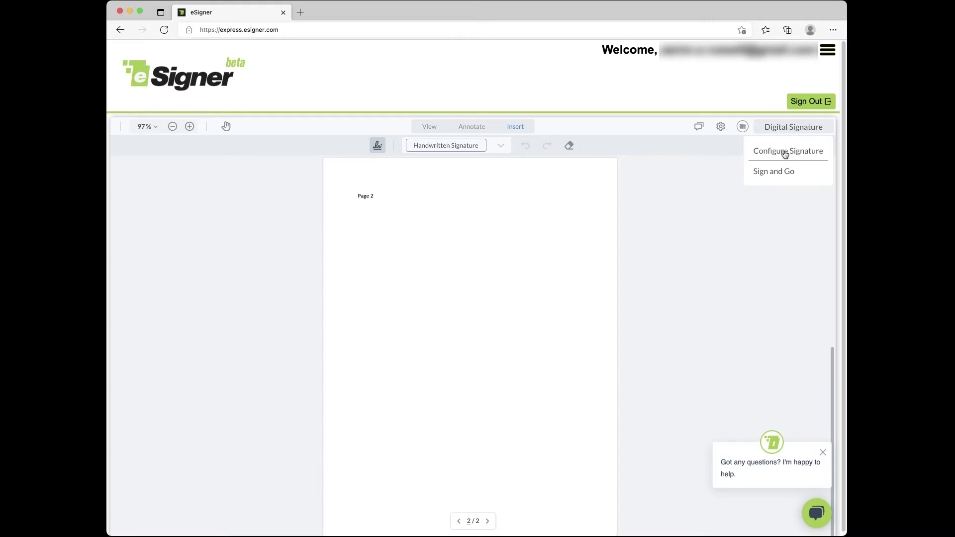
- Place an enlarged digital signature box on page 2 and preview it
{"action": "left_click", "coordinate": [785, 153]}
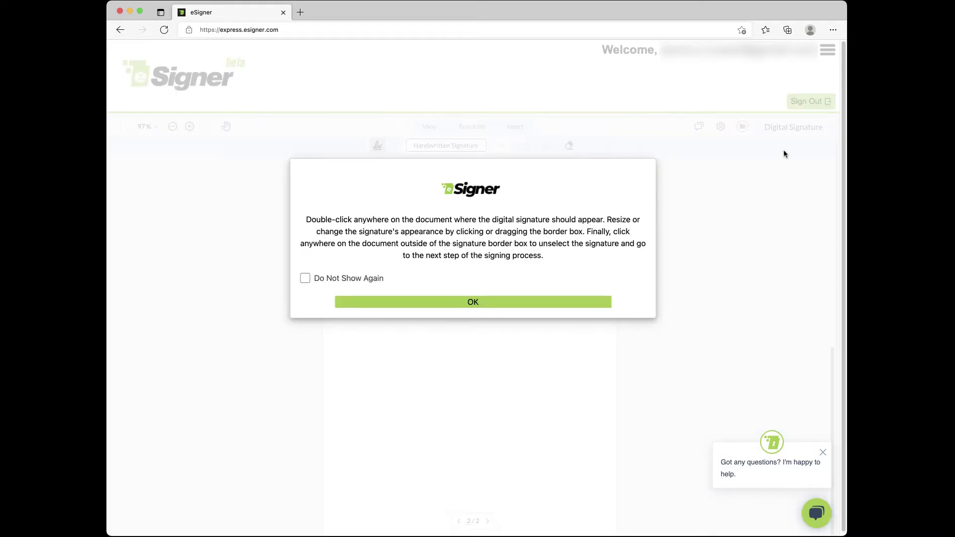
{"action": "left_click", "coordinate": [473, 302]}
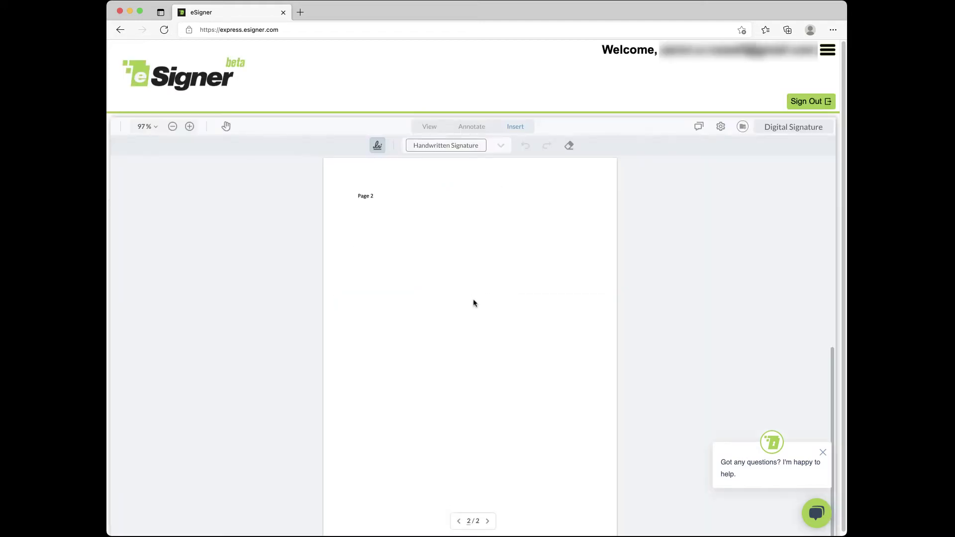
{"action": "left_click", "coordinate": [422, 274]}
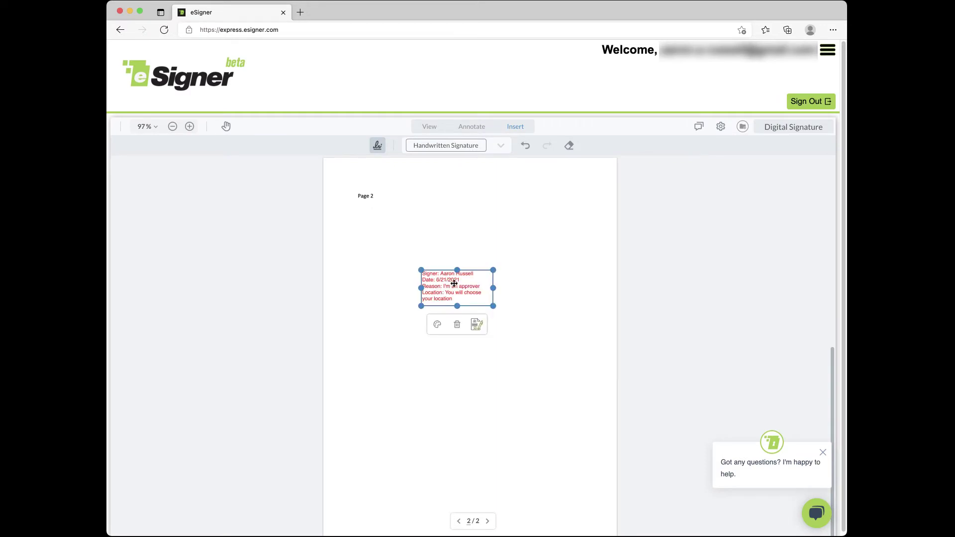
{"action": "left_click_drag", "start_coordinate": [491, 304], "coordinate": [498, 309]}
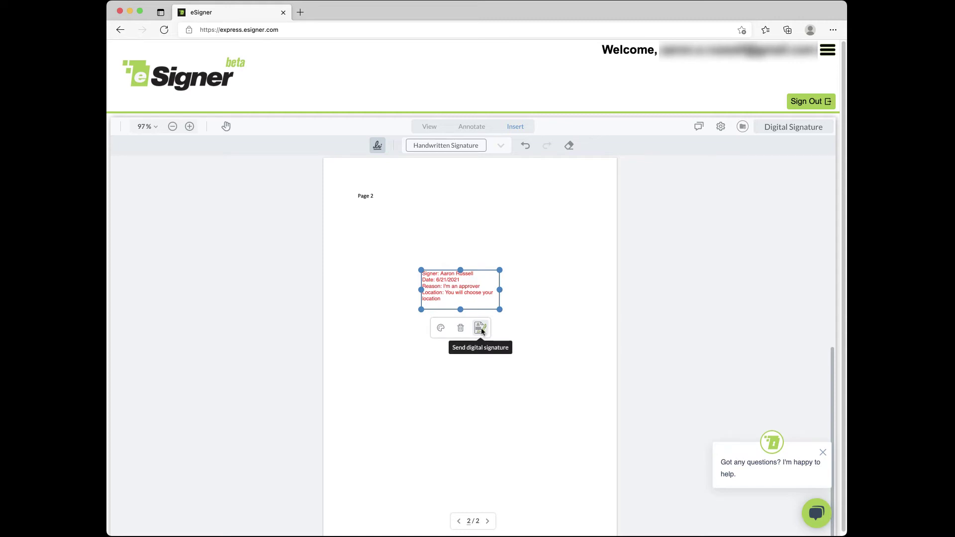
{"action": "left_click", "coordinate": [481, 329]}
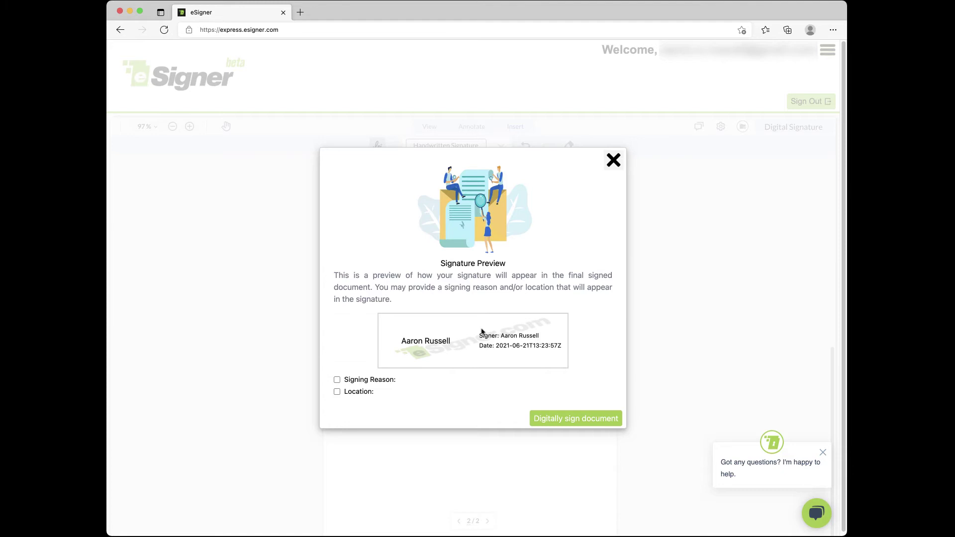
- Add the signing reason "I'm the author" to the signature
{"action": "left_click", "coordinate": [337, 380]}
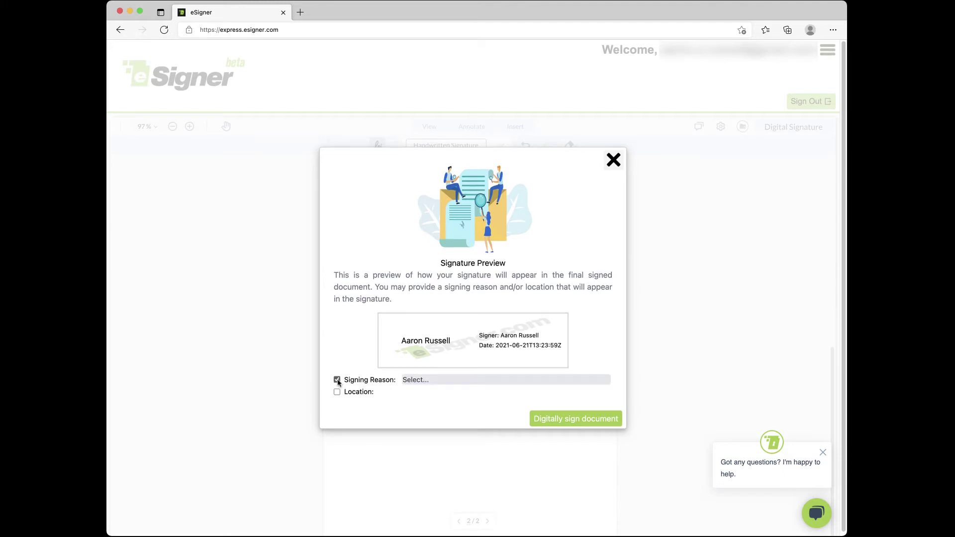
{"action": "left_click", "coordinate": [435, 380]}
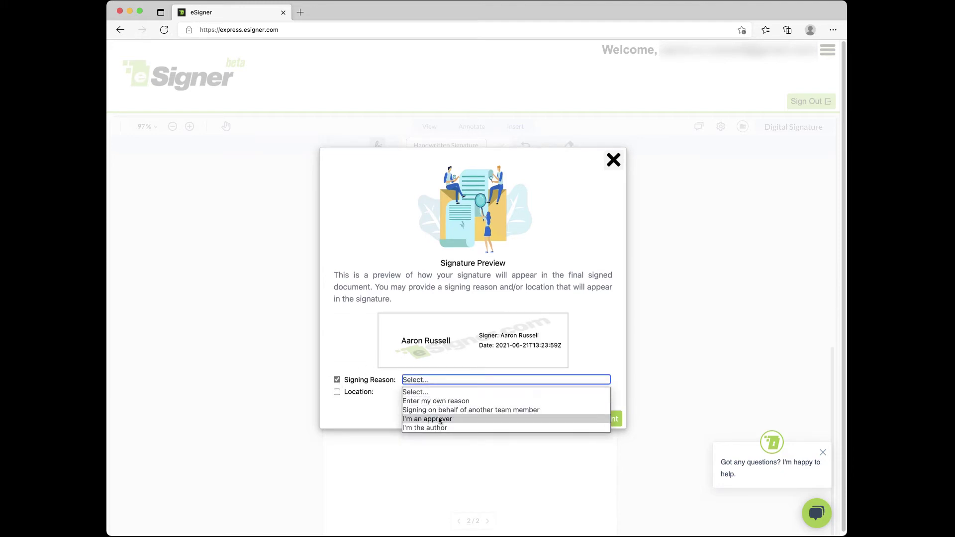
{"action": "left_click", "coordinate": [424, 427]}
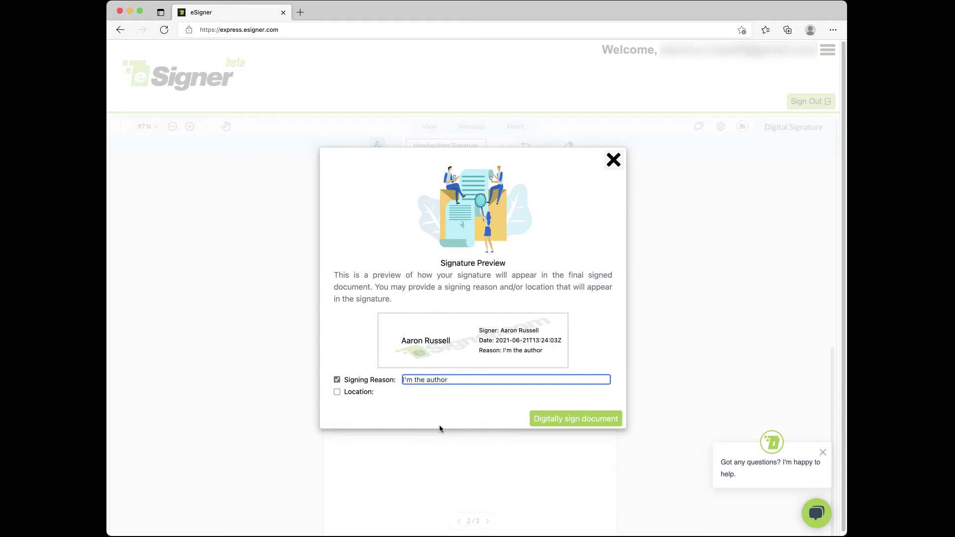
- Add Houston, Texas as the signing location and submit the document for signing
{"action": "left_click", "coordinate": [337, 392]}
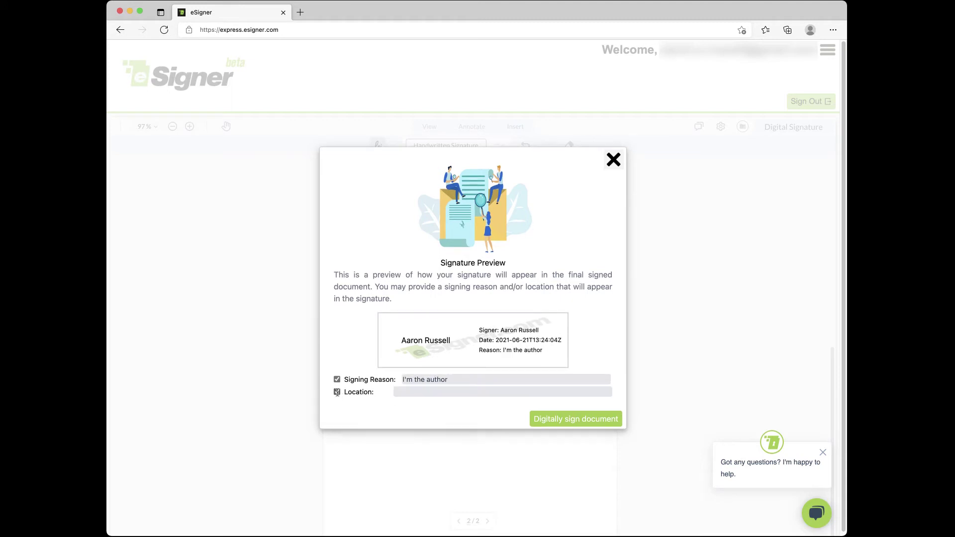
{"action": "left_click", "coordinate": [403, 393]}
{"action": "type", "text": "Houst"}
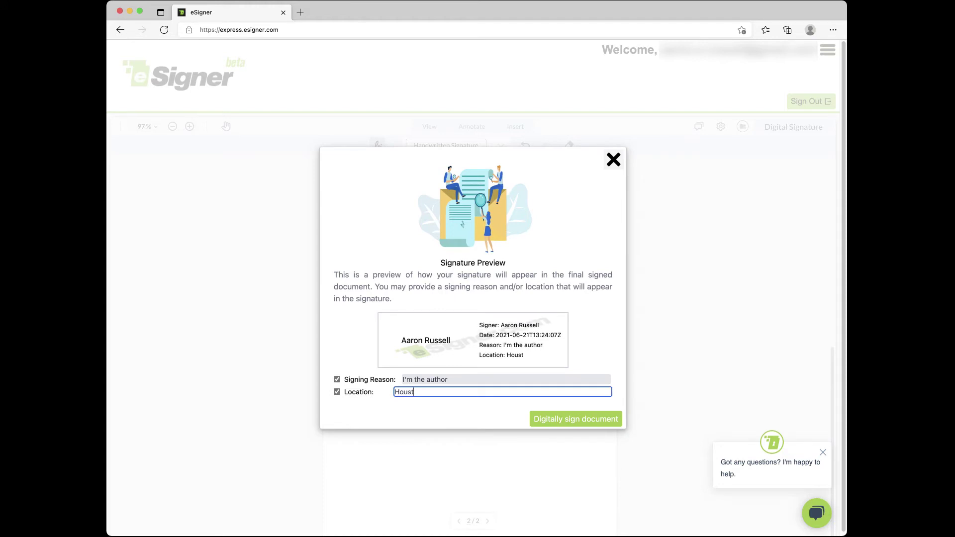
{"action": "type", "text": "onTexas"}
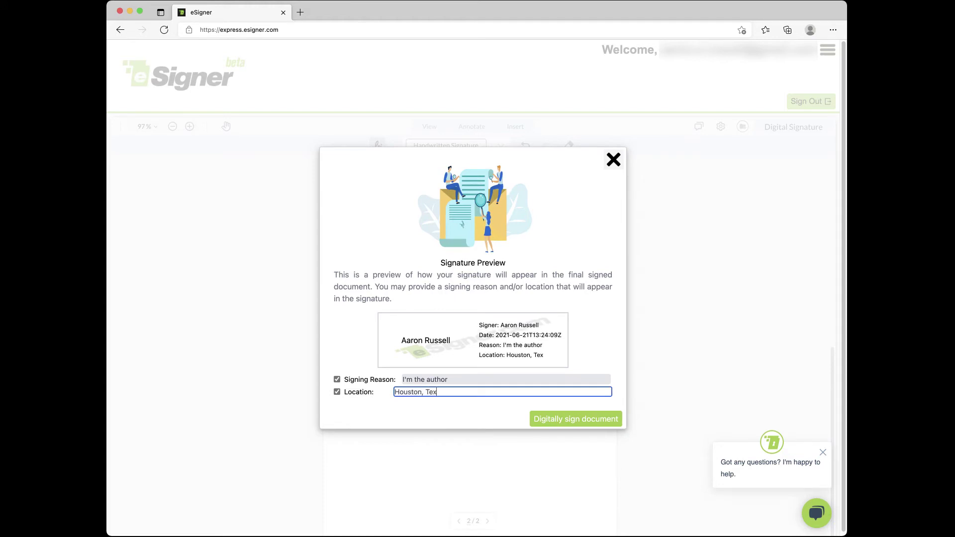
{"action": "left_click", "coordinate": [550, 418]}
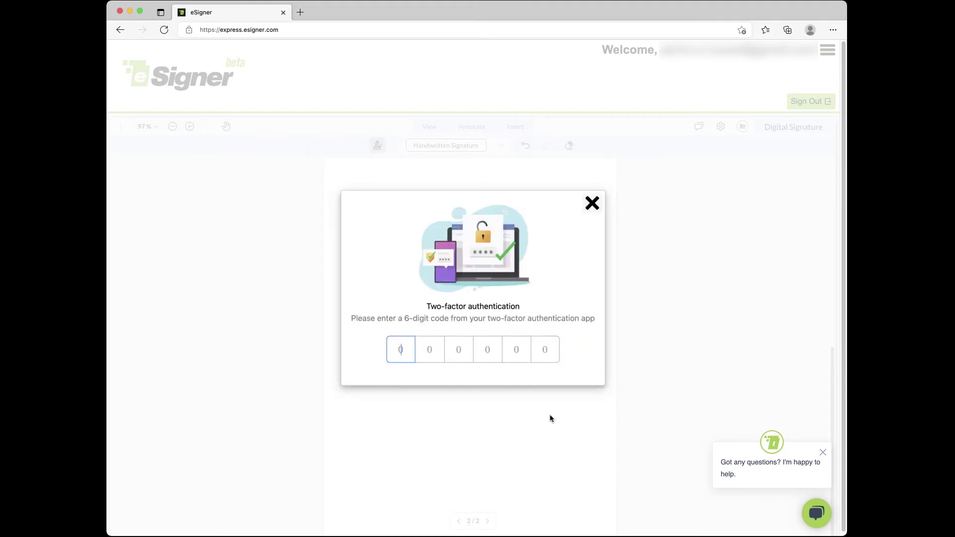
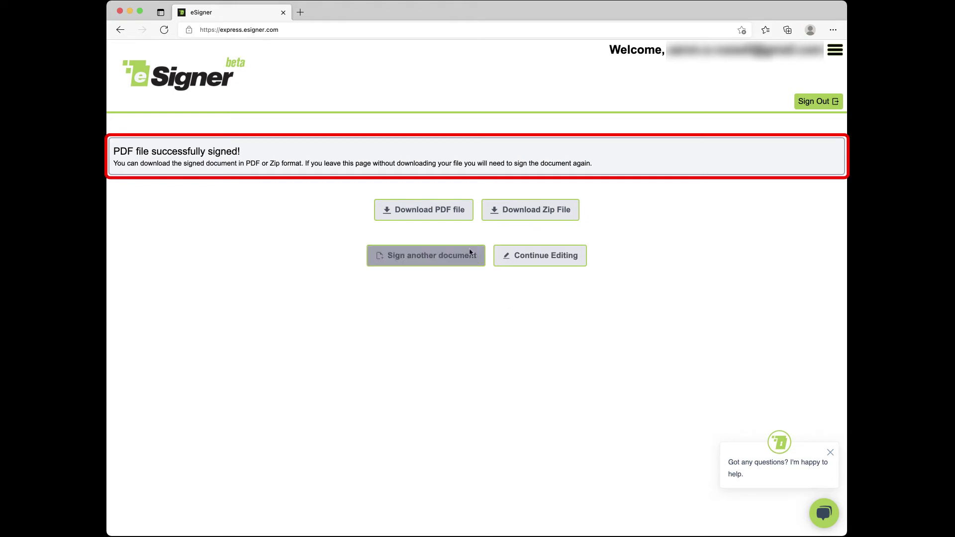
- Download the signed PDF from the success page
{"action": "left_click", "coordinate": [446, 216]}
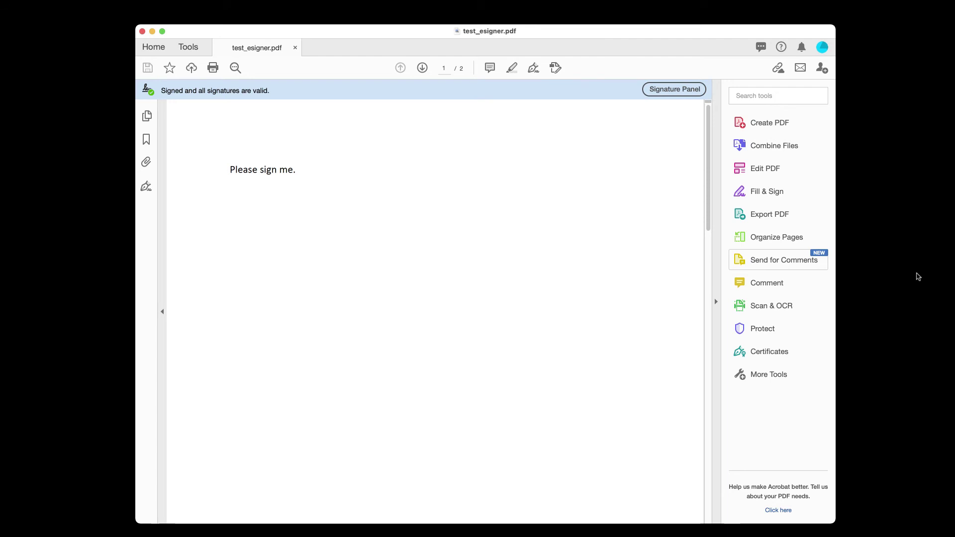
{"action": "scroll", "coordinate": [687, 259], "scroll_direction": "down", "scroll_amount": 1}
{"action": "scroll", "coordinate": [687, 259], "scroll_direction": "down", "scroll_amount": 3}
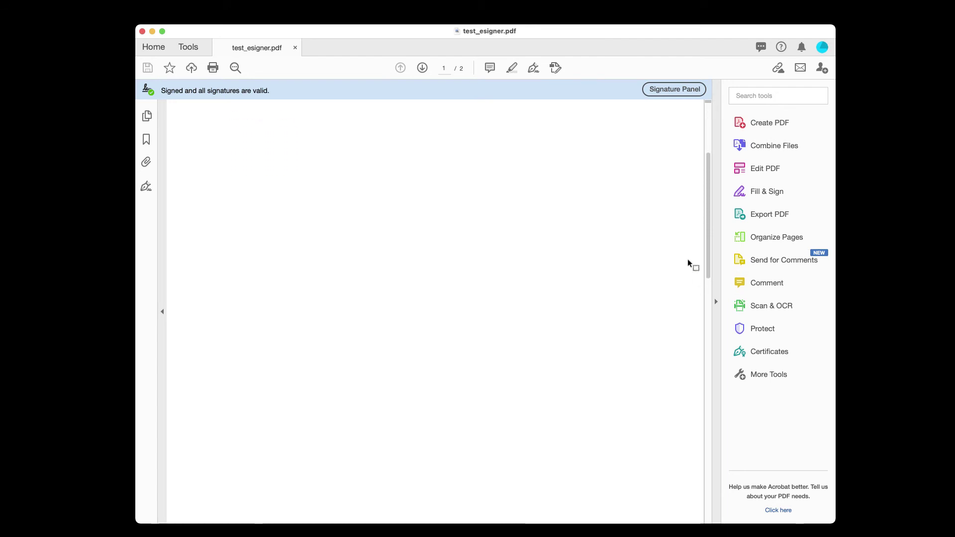
{"action": "scroll", "coordinate": [687, 259], "scroll_direction": "down", "scroll_amount": 4}
{"action": "scroll", "coordinate": [687, 259], "scroll_direction": "down", "scroll_amount": 4}
{"action": "scroll", "coordinate": [687, 258], "scroll_direction": "down", "scroll_amount": 4}
{"action": "scroll", "coordinate": [688, 260], "scroll_direction": "down", "scroll_amount": 1}
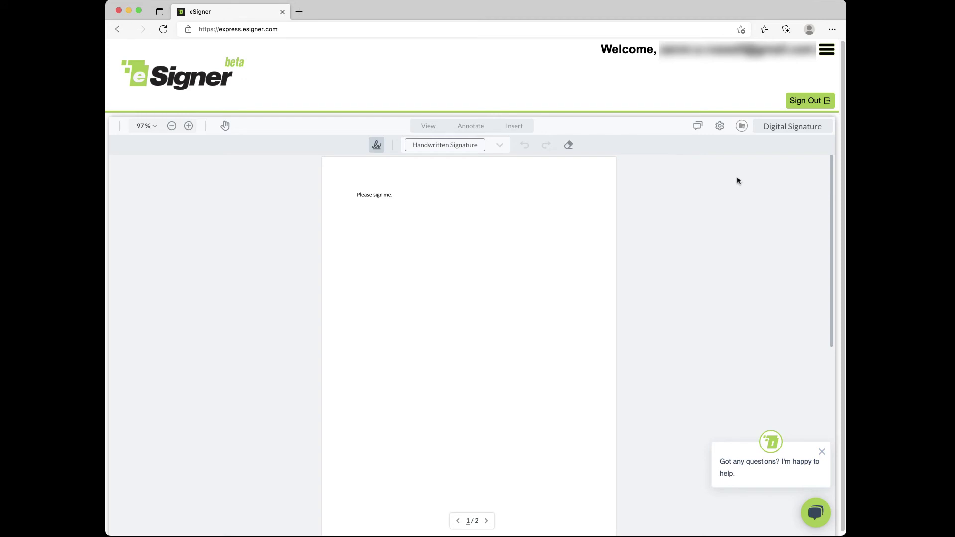
- Sign the document again invisibly with Sign and Go and download the result
{"action": "left_click", "coordinate": [780, 127]}
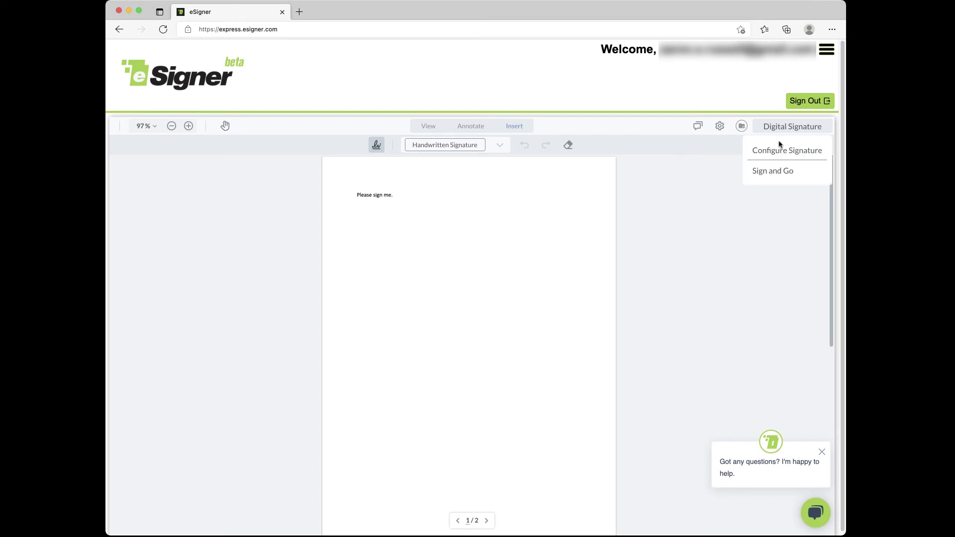
{"action": "left_click", "coordinate": [781, 172]}
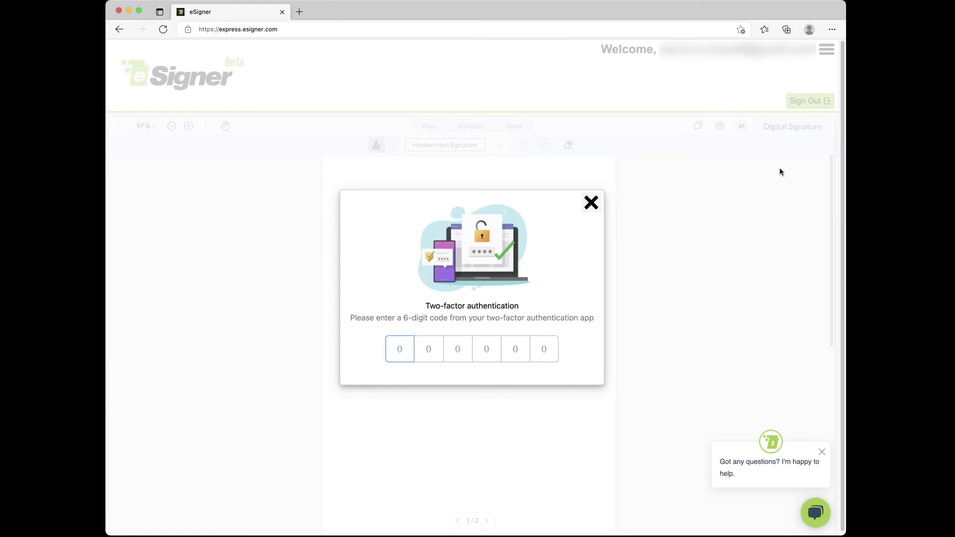
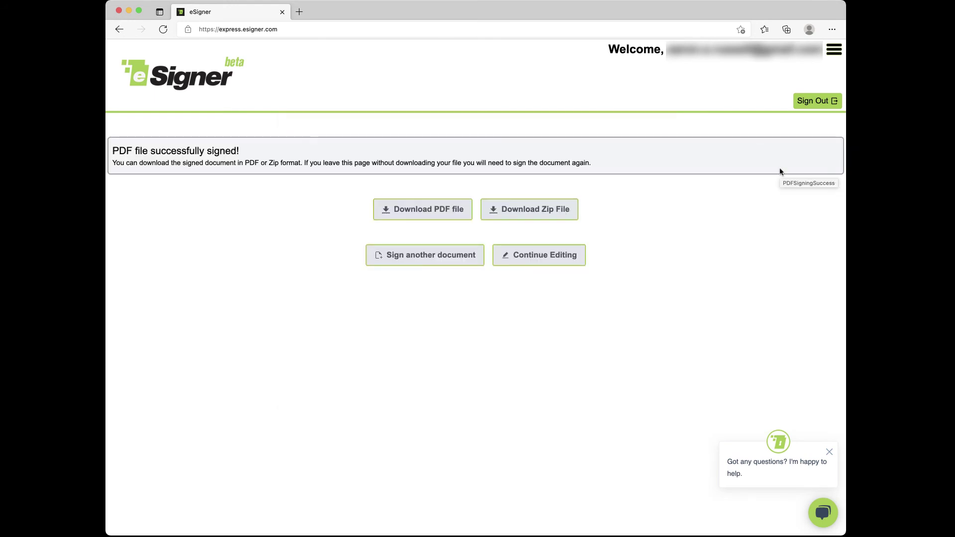
{"action": "left_click", "coordinate": [447, 205]}
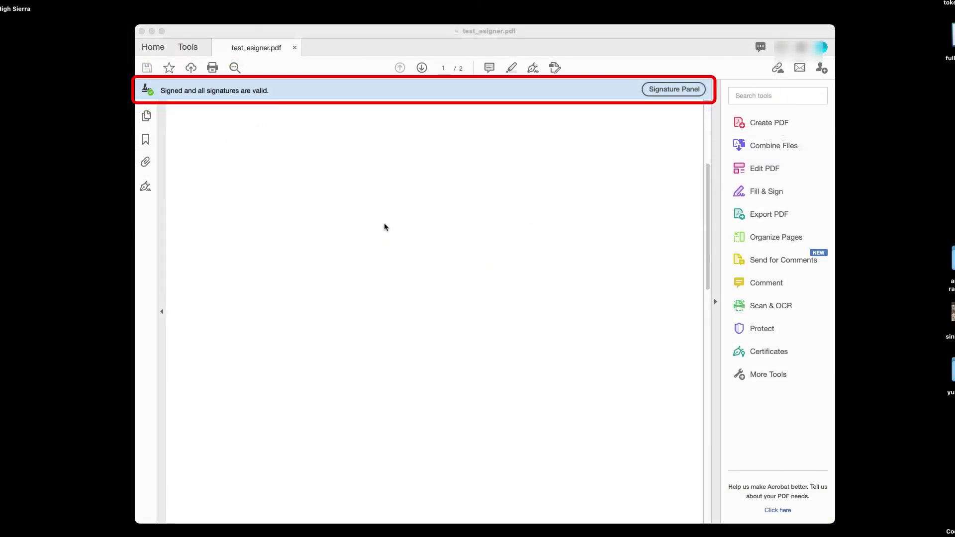
{"action": "scroll", "coordinate": [385, 226], "scroll_direction": "down", "scroll_amount": 5}
{"action": "scroll", "coordinate": [386, 226], "scroll_direction": "down", "scroll_amount": 5}
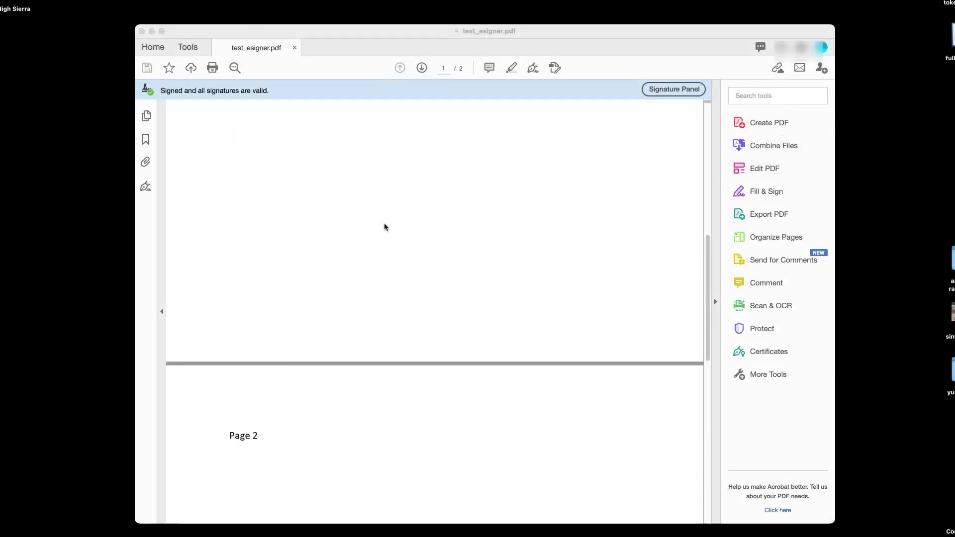
{"action": "scroll", "coordinate": [385, 227], "scroll_direction": "down", "scroll_amount": 4}
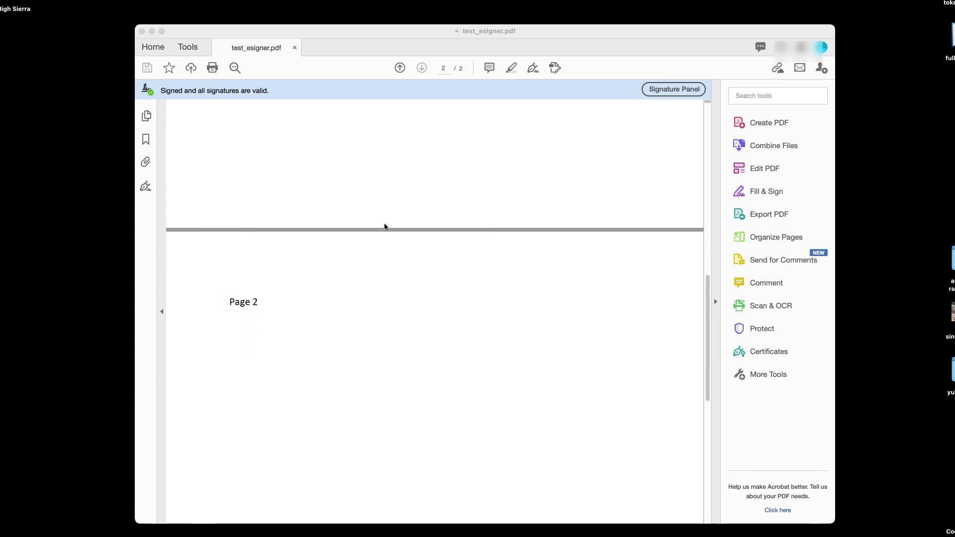
{"action": "scroll", "coordinate": [386, 226], "scroll_direction": "down", "scroll_amount": 3}
{"action": "scroll", "coordinate": [385, 226], "scroll_direction": "down", "scroll_amount": 2}
{"action": "scroll", "coordinate": [384, 227], "scroll_direction": "down", "scroll_amount": 2}
{"action": "scroll", "coordinate": [385, 226], "scroll_direction": "down", "scroll_amount": 3}
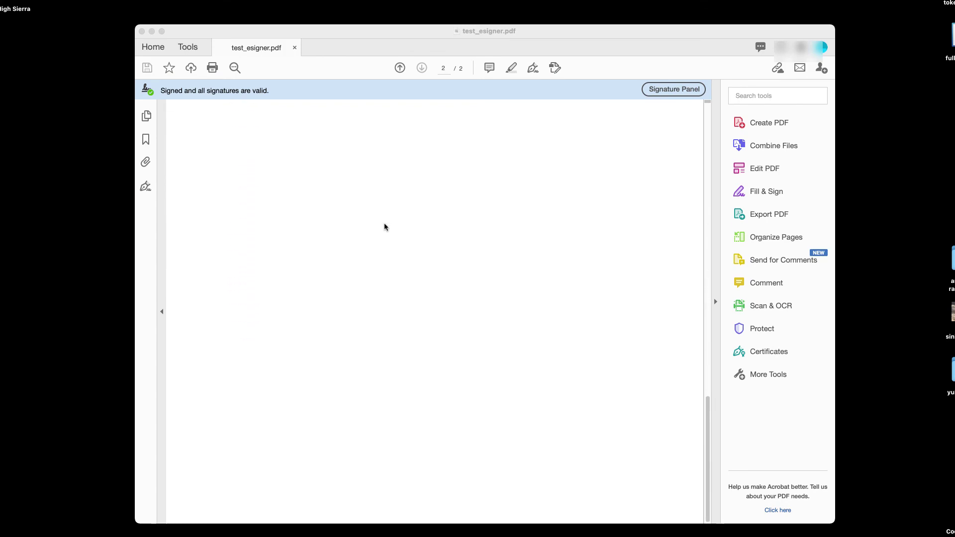